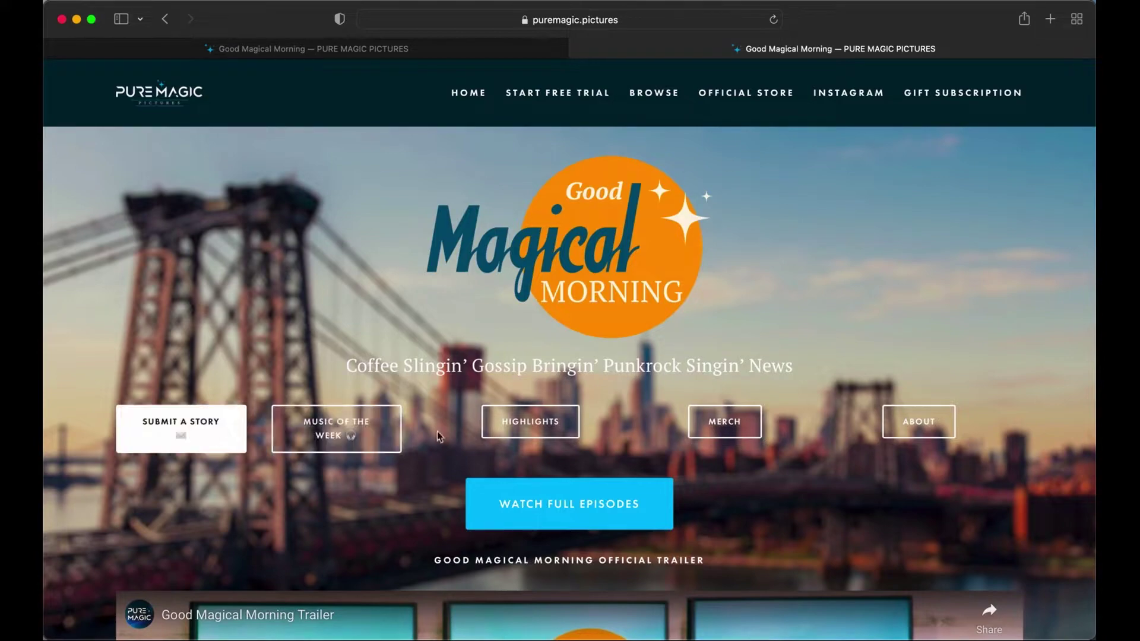
On the live site, test that Music of the Week and About jump to their sections
{"action": "left_click", "coordinate": [364, 432]}
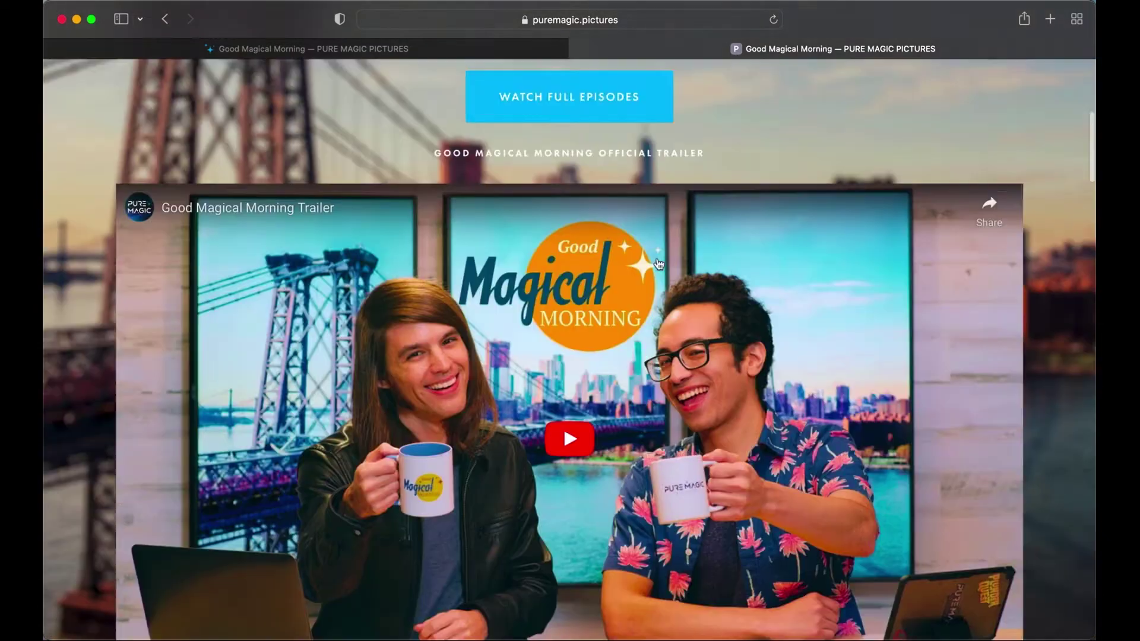
{"action": "scroll", "coordinate": [777, 395], "scroll_direction": "up", "scroll_amount": 7}
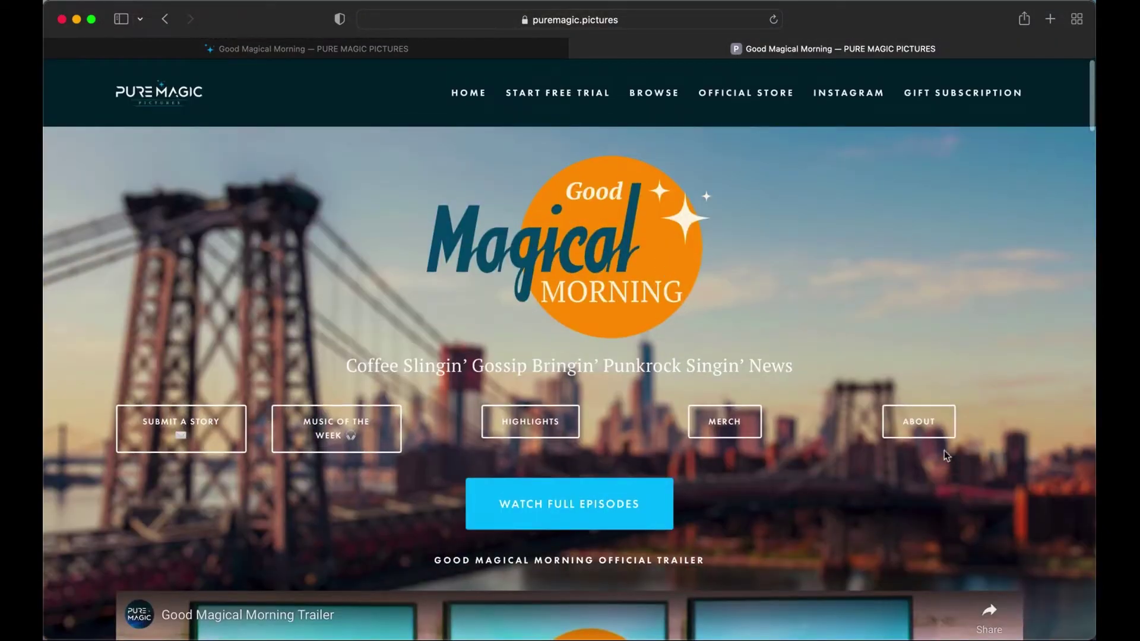
{"action": "left_click", "coordinate": [936, 425]}
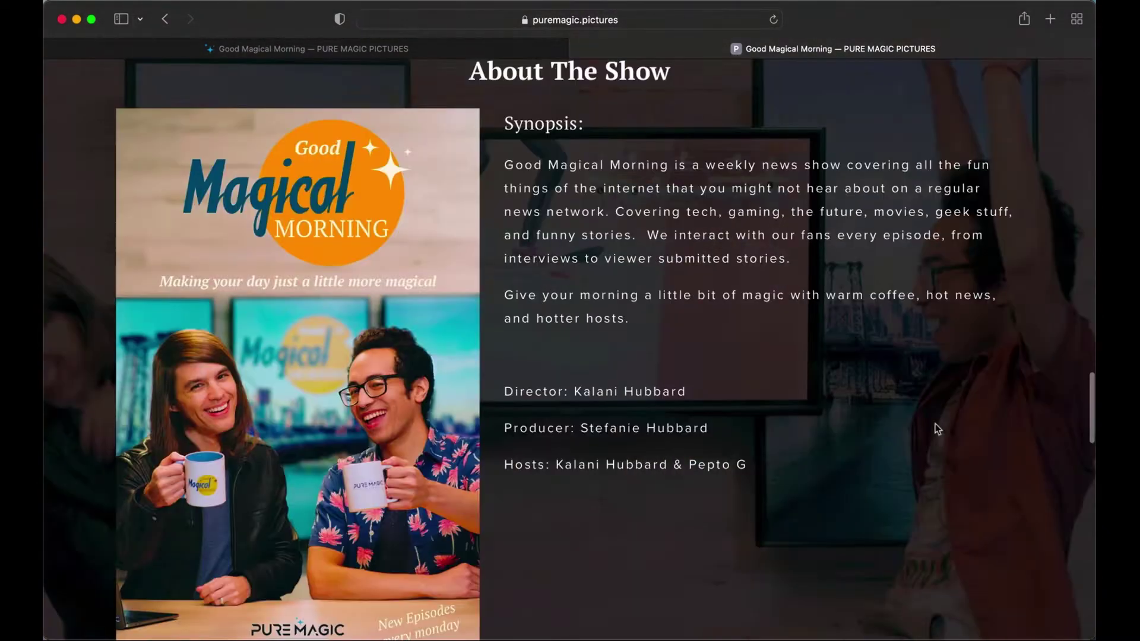
{"action": "scroll", "coordinate": [936, 428], "scroll_direction": "up", "scroll_amount": 15}
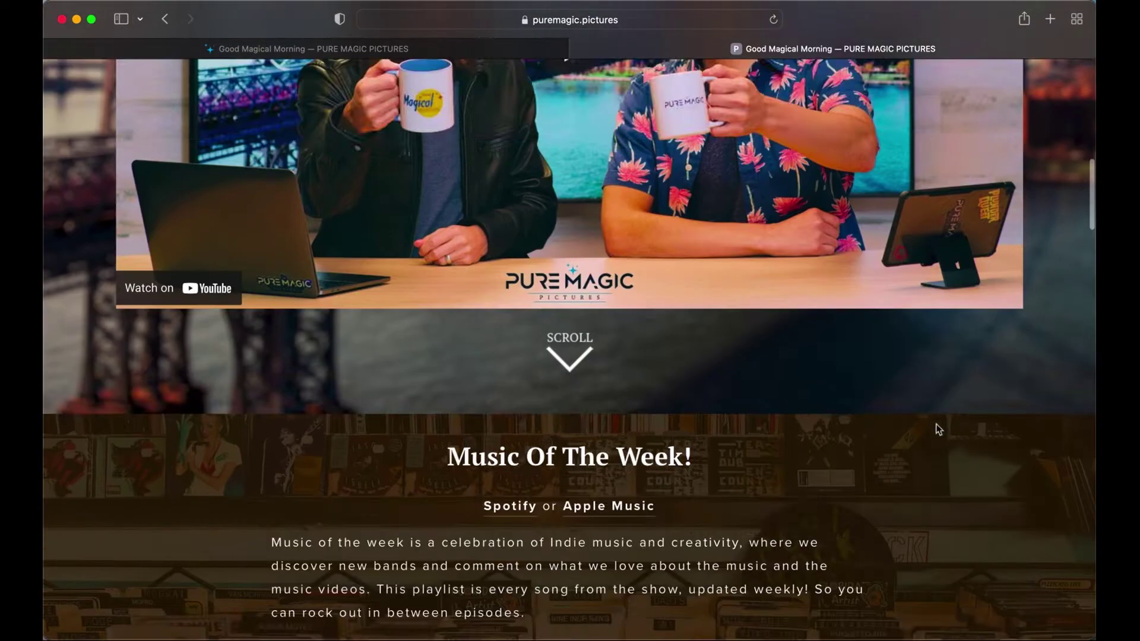
Scroll back to the top of the homepage and return to the Good Magical Morning editor
{"action": "scroll", "coordinate": [937, 426], "scroll_direction": "up", "scroll_amount": 10}
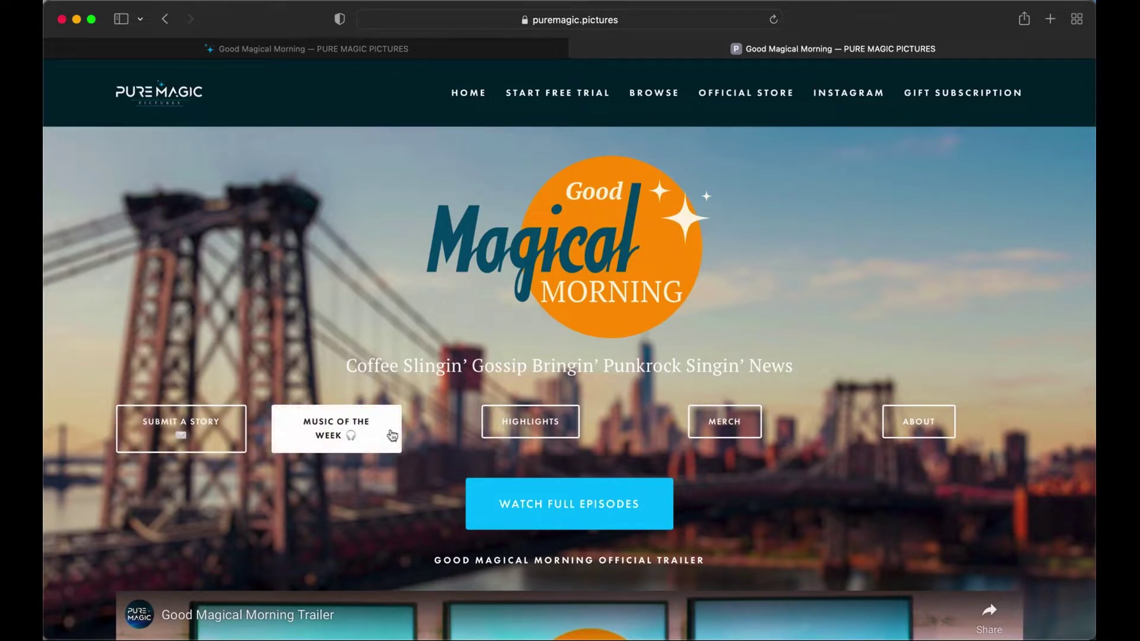
{"action": "scroll", "coordinate": [331, 532], "scroll_direction": "down", "scroll_amount": 1}
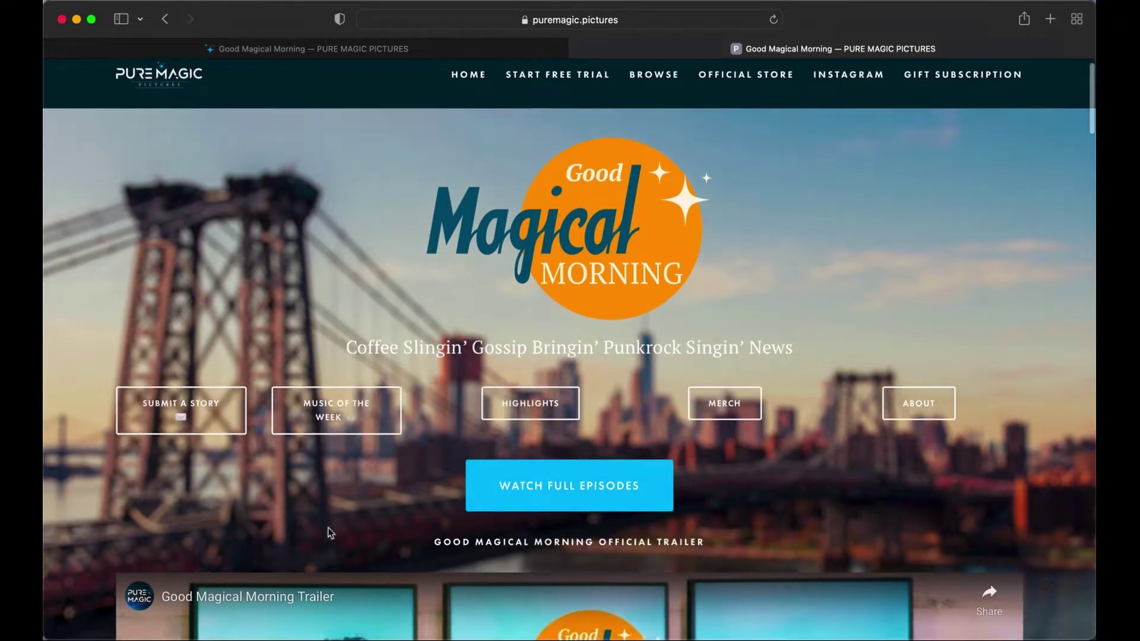
{"action": "scroll", "coordinate": [329, 522], "scroll_direction": "up", "scroll_amount": 2}
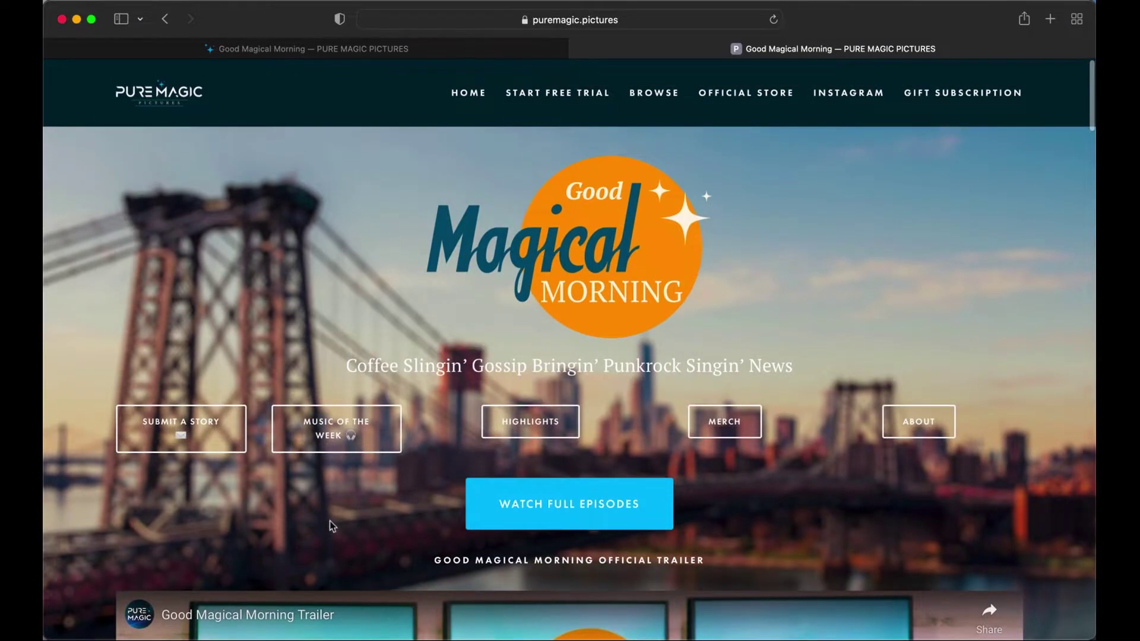
{"action": "left_click", "coordinate": [408, 53]}
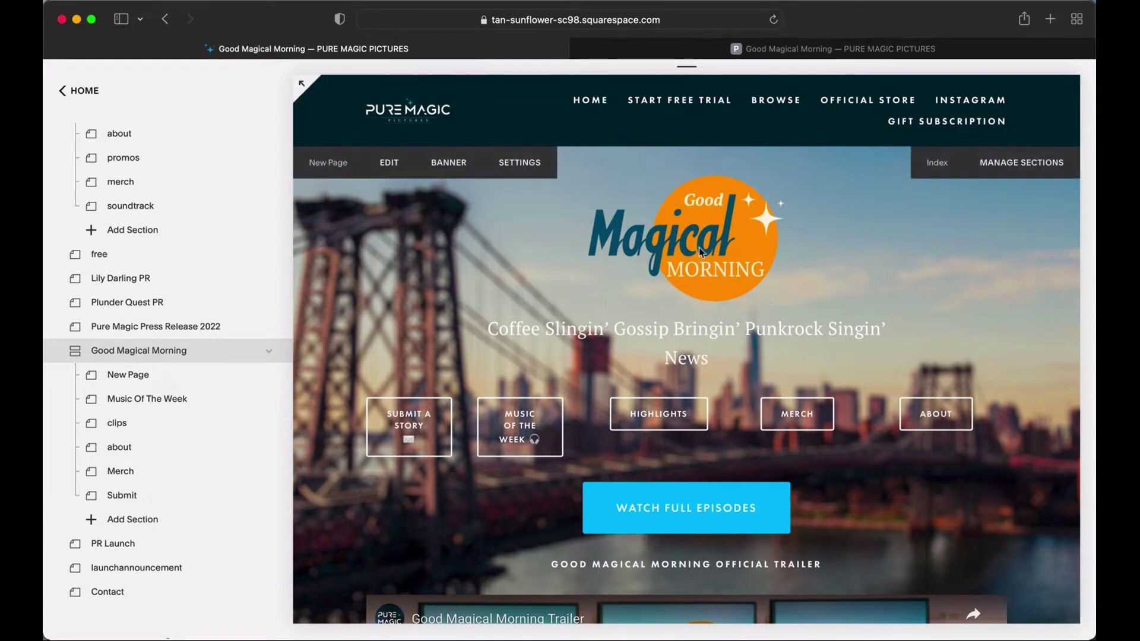
Scroll the editor preview to the Music Of The Week section with Spotify and Apple Music playlists
{"action": "scroll", "coordinate": [781, 348], "scroll_direction": "down", "scroll_amount": 15}
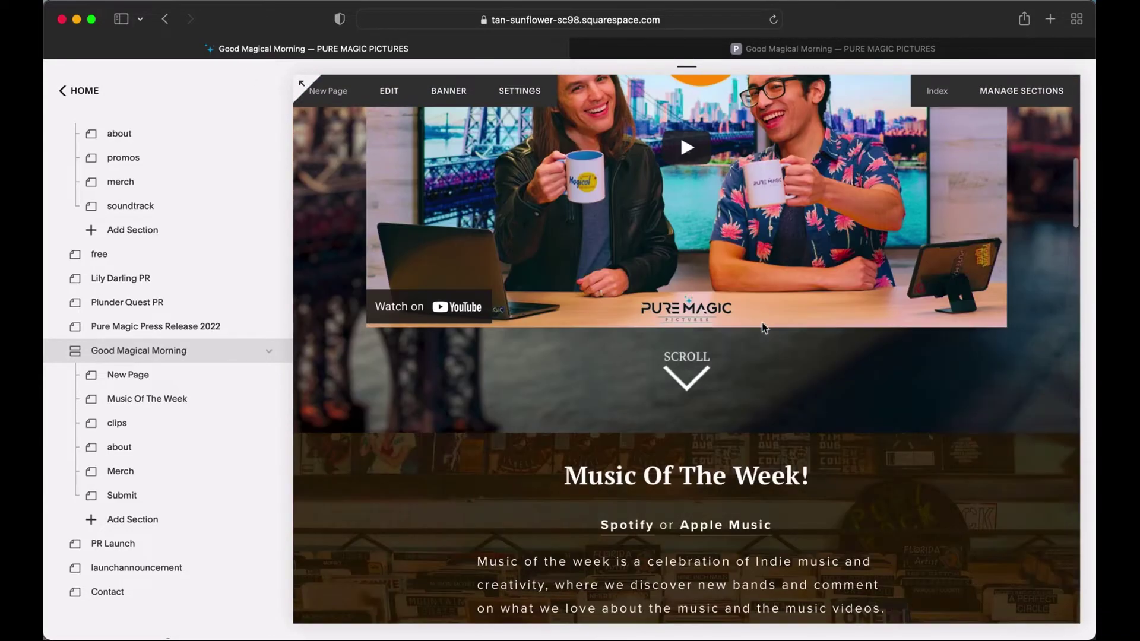
{"action": "scroll", "coordinate": [764, 329], "scroll_direction": "down", "scroll_amount": 3}
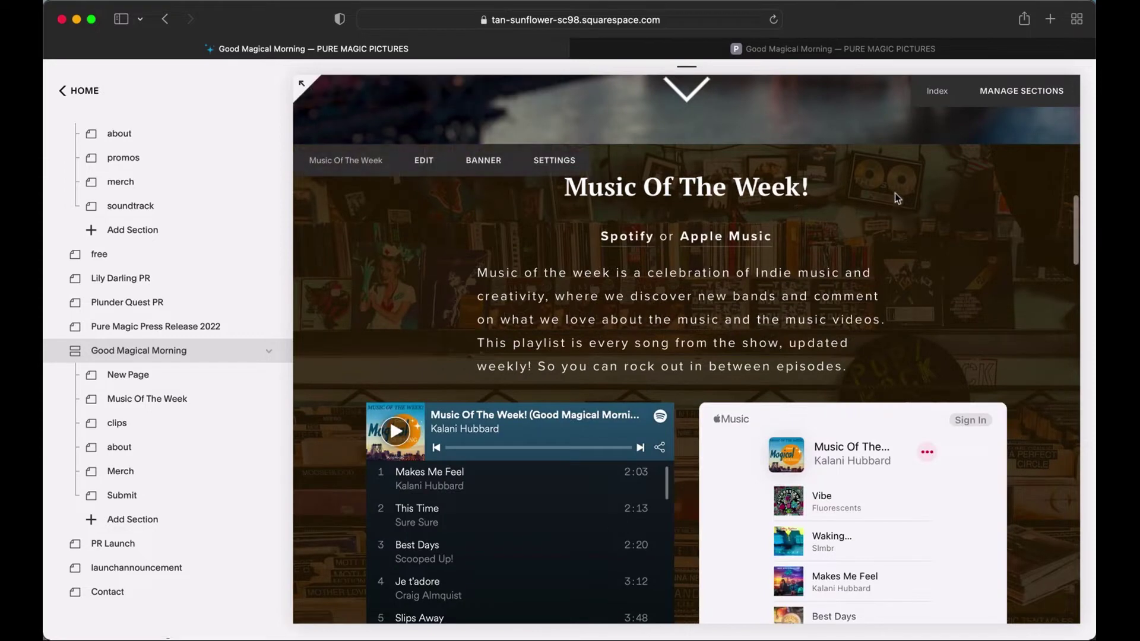
{"action": "scroll", "coordinate": [891, 202], "scroll_direction": "up", "scroll_amount": 1}
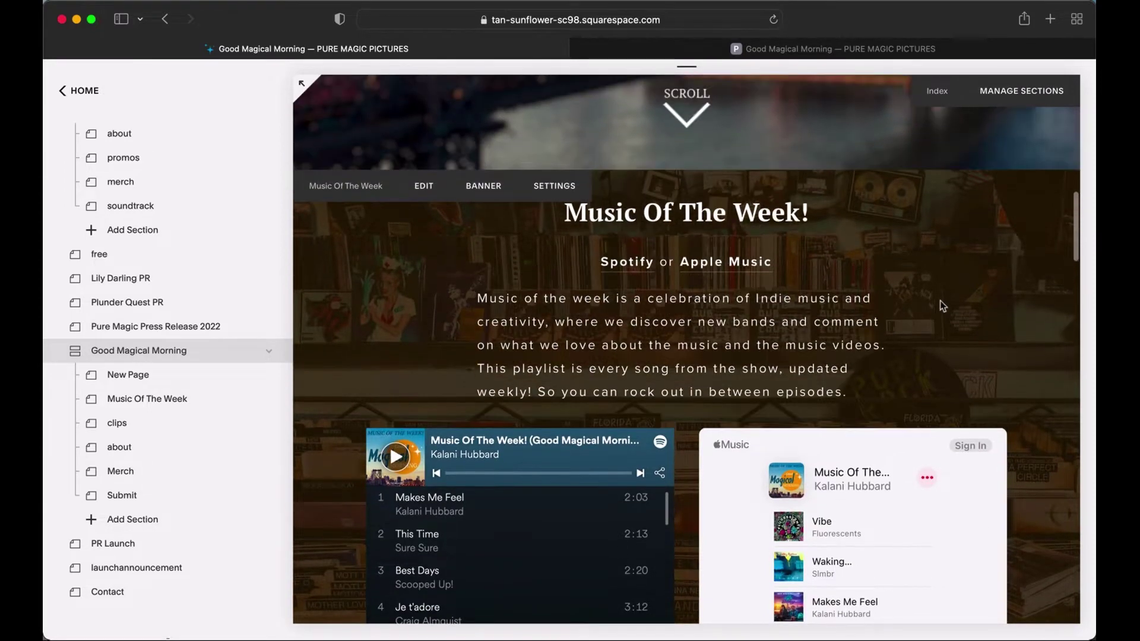
Edit the Music Of The Week section and open its heading code block's HTML
{"action": "left_click", "coordinate": [422, 191]}
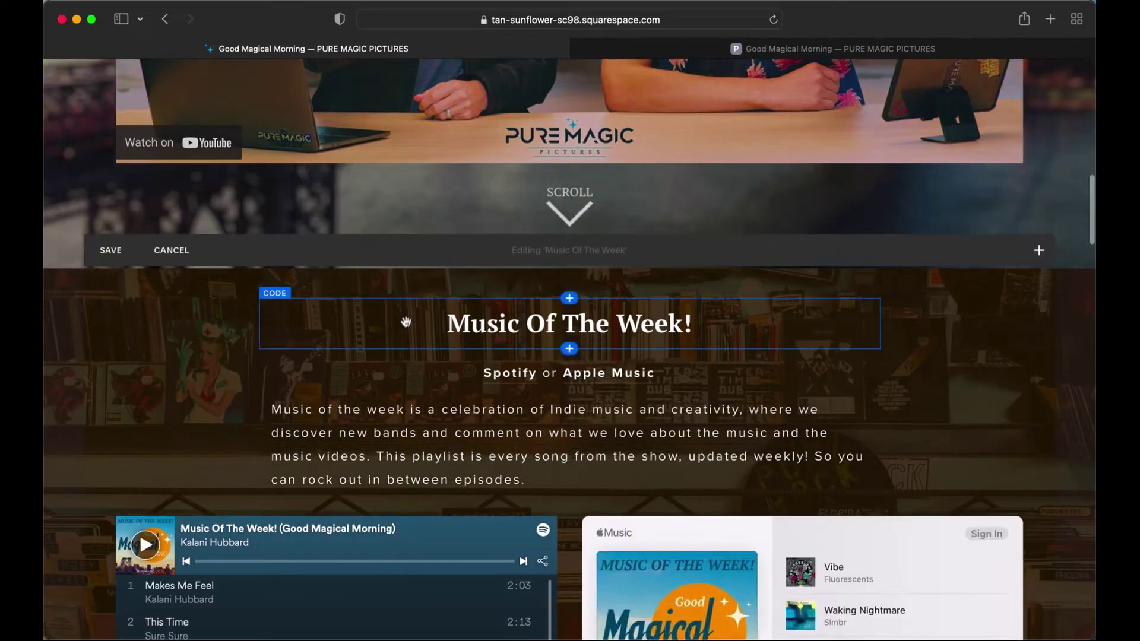
{"action": "left_click", "coordinate": [406, 321]}
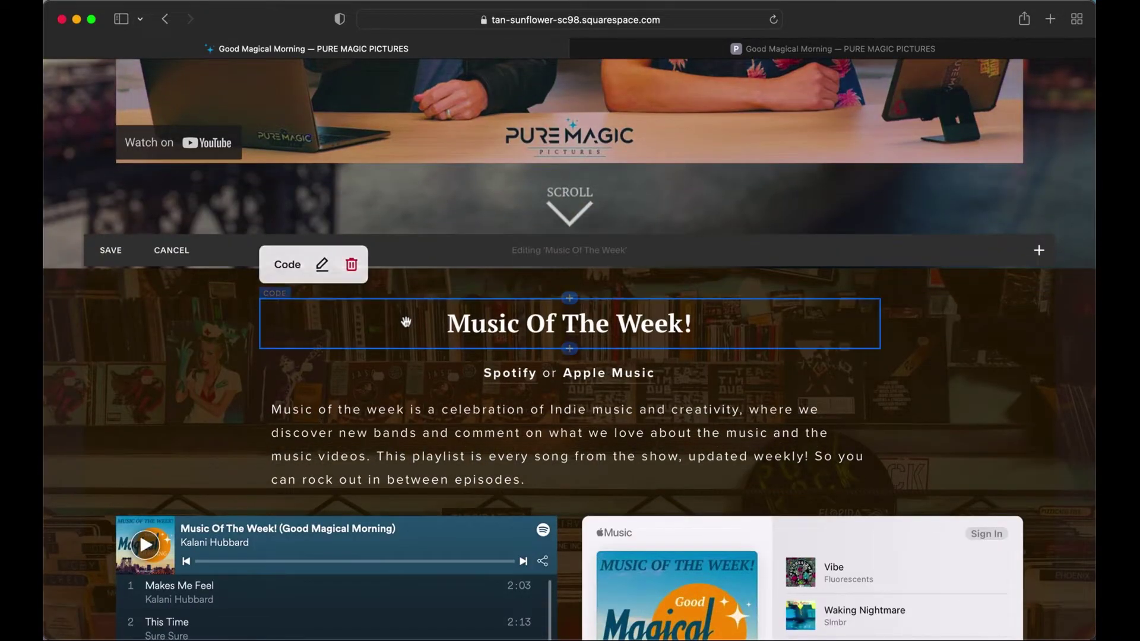
{"action": "left_click", "coordinate": [320, 267]}
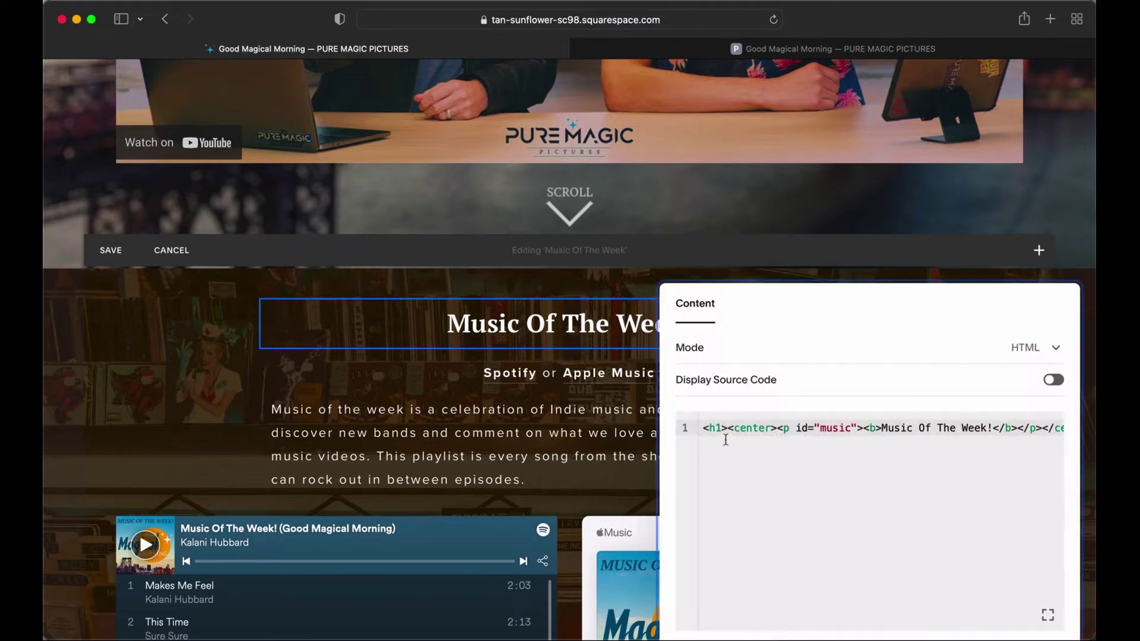
{"action": "left_click_drag", "start_coordinate": [708, 428], "coordinate": [1069, 428]}
Confirm the heading markup carries id="music", then close the code panel and section editing unchanged
{"action": "left_click", "coordinate": [940, 437]}
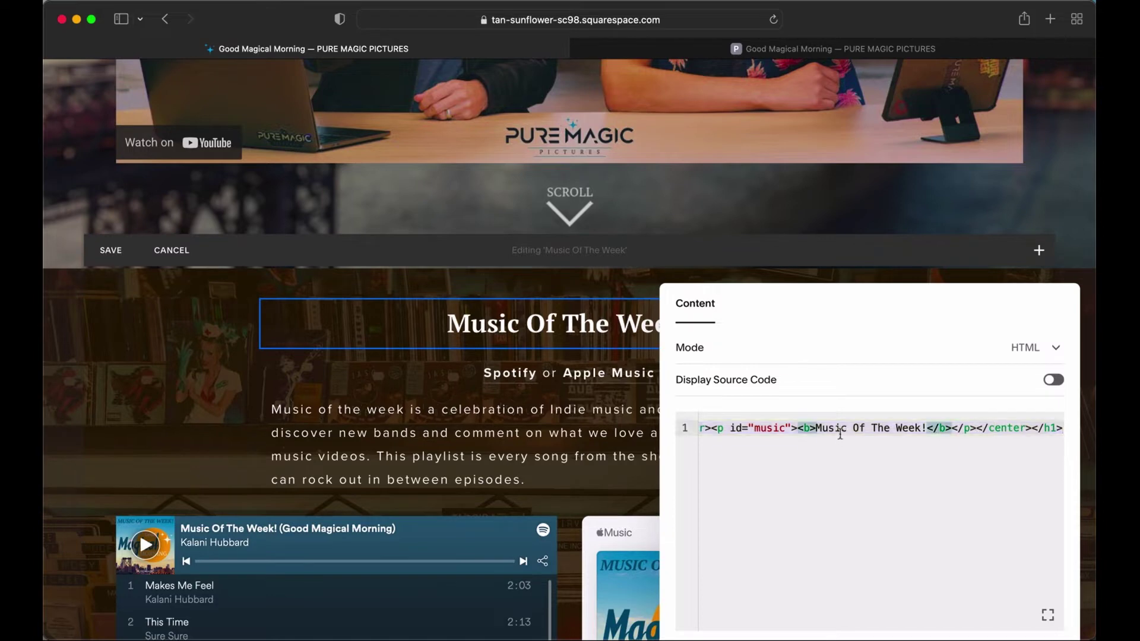
{"action": "left_click_drag", "start_coordinate": [816, 428], "coordinate": [919, 422]}
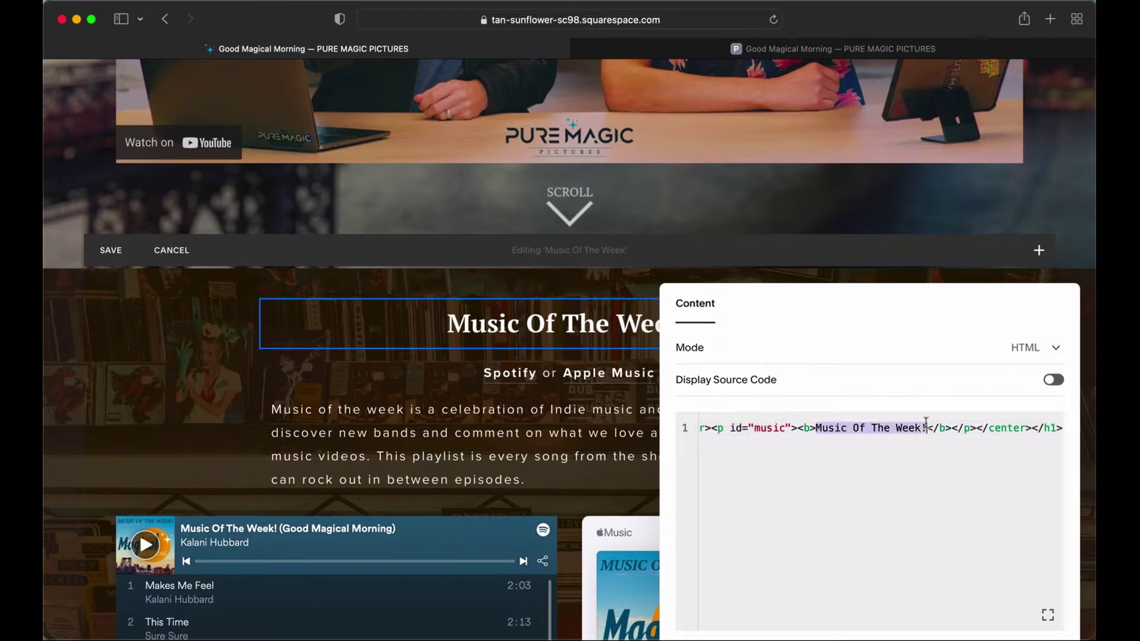
{"action": "left_click", "coordinate": [915, 510]}
{"action": "triple_click", "coordinate": [772, 430]}
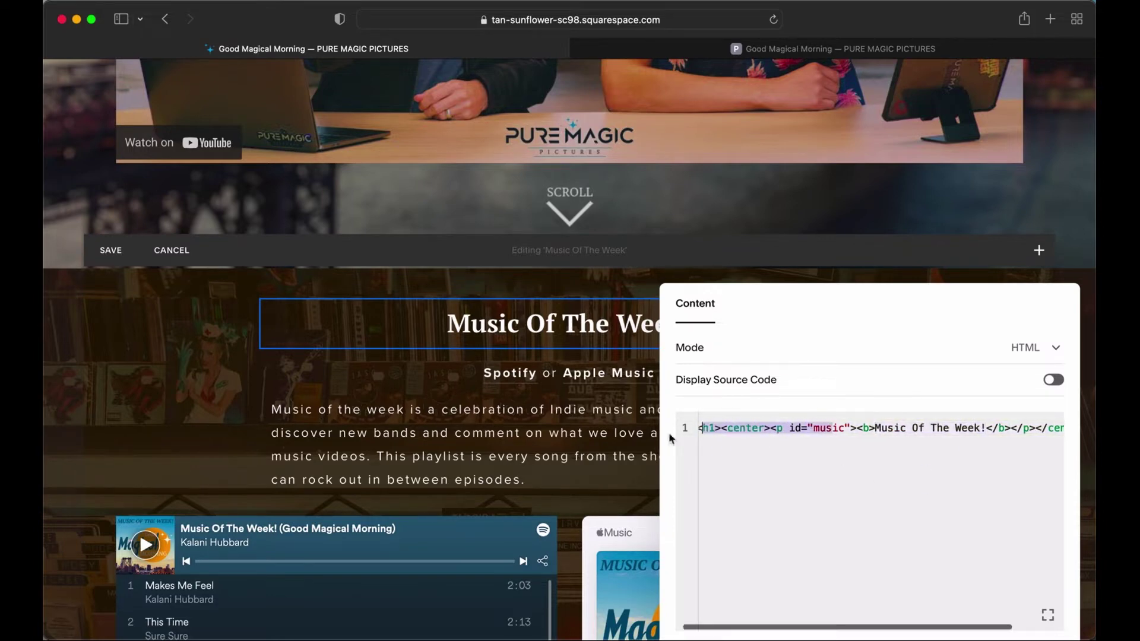
{"action": "left_click", "coordinate": [855, 429]}
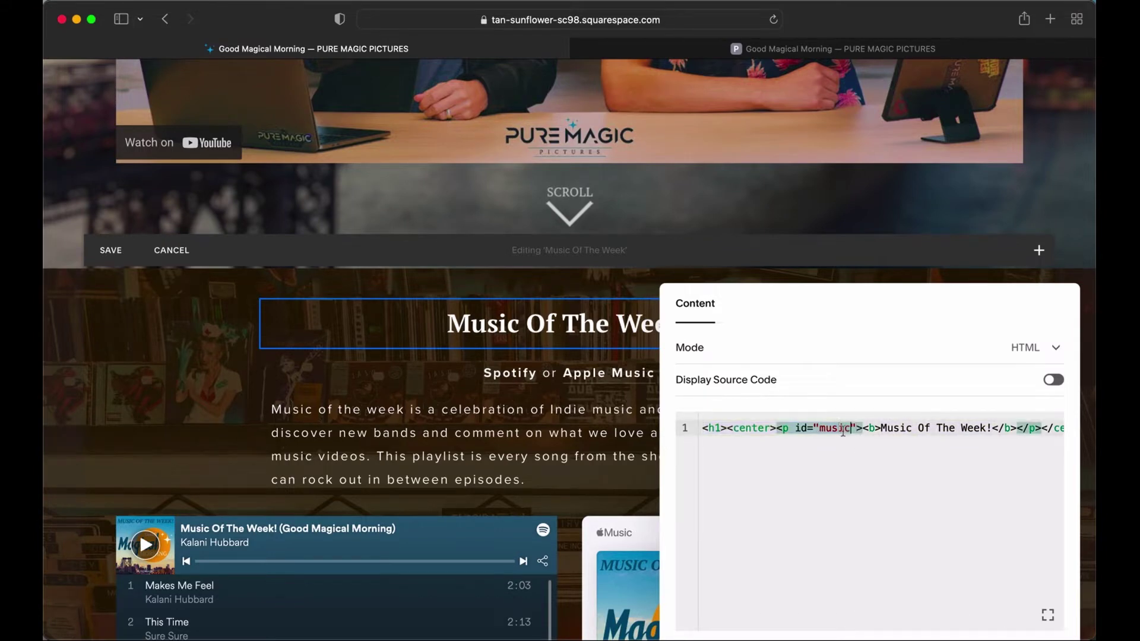
{"action": "left_click_drag", "start_coordinate": [843, 431], "coordinate": [825, 433]}
{"action": "left_click", "coordinate": [869, 472]}
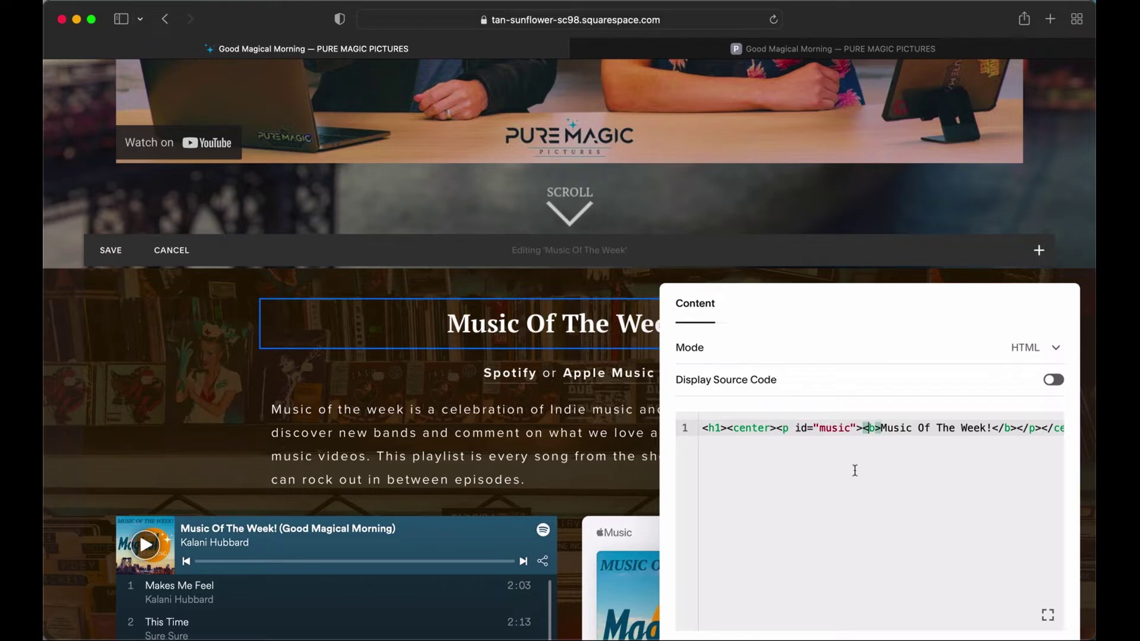
{"action": "left_click_drag", "start_coordinate": [819, 428], "coordinate": [852, 428]}
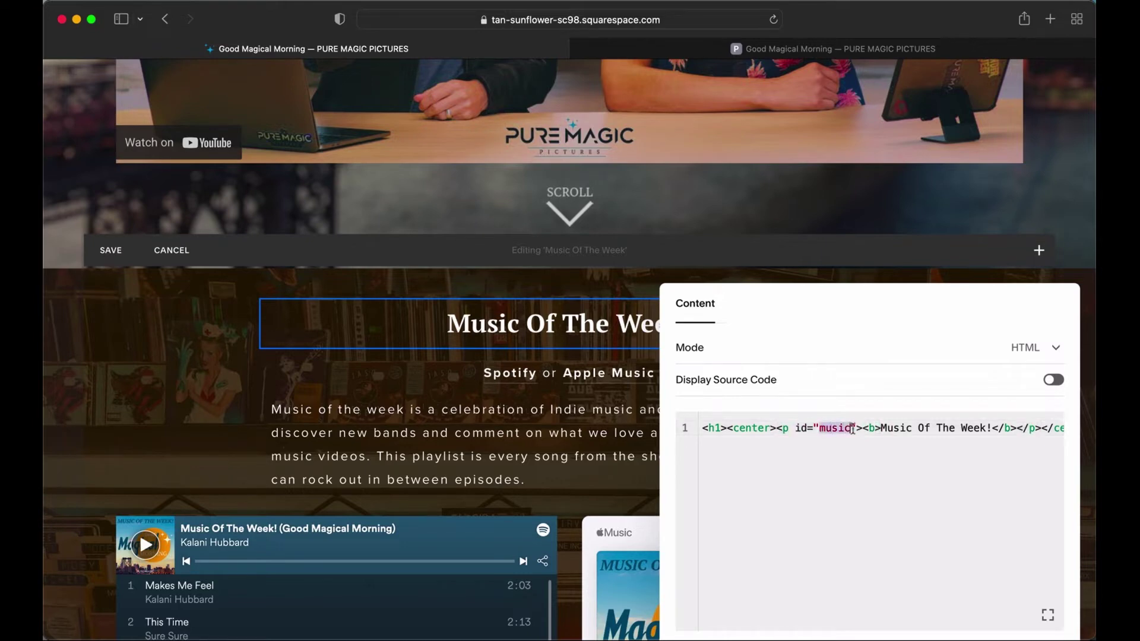
{"action": "left_click", "coordinate": [333, 372]}
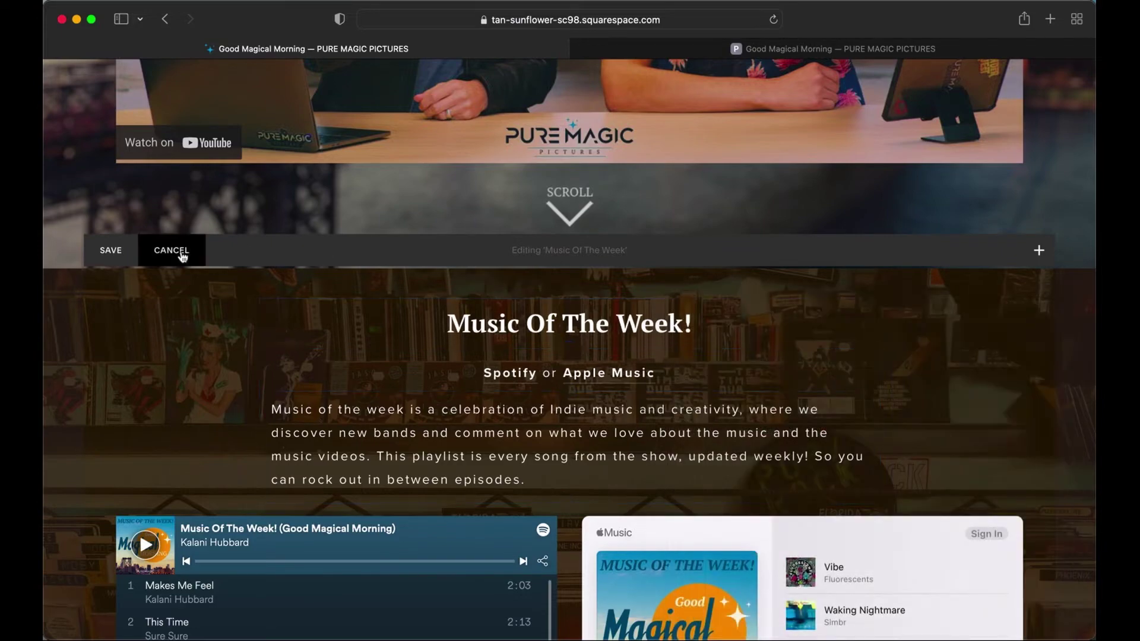
{"action": "left_click", "coordinate": [163, 251]}
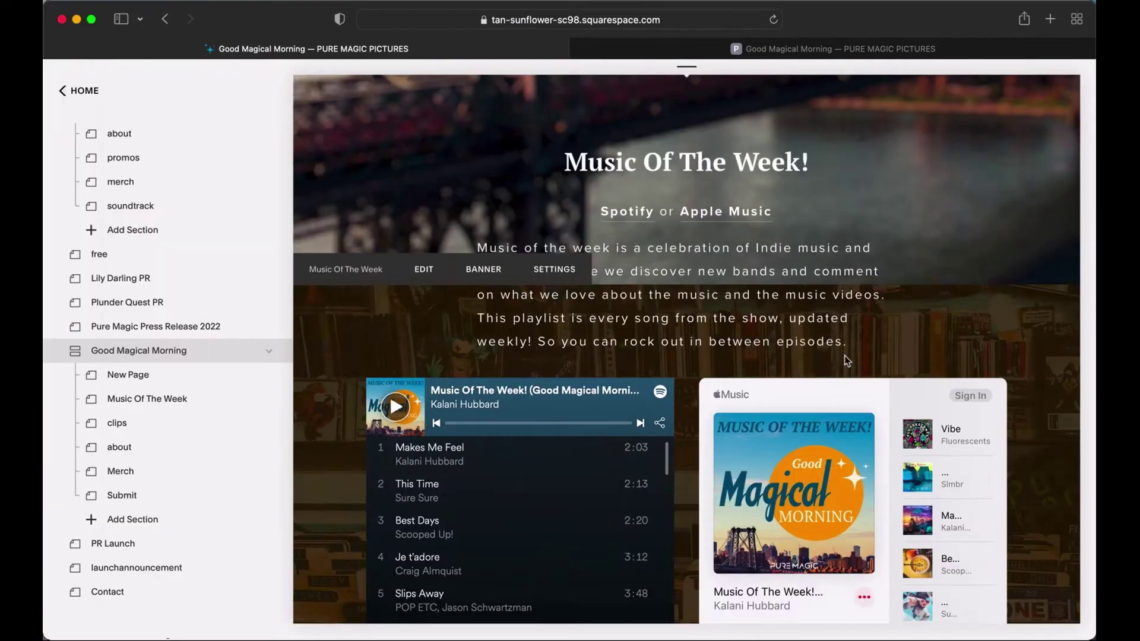
Check that the Music of the Week button's link reads #music, then view the live site
{"action": "scroll", "coordinate": [846, 357], "scroll_direction": "up", "scroll_amount": 3}
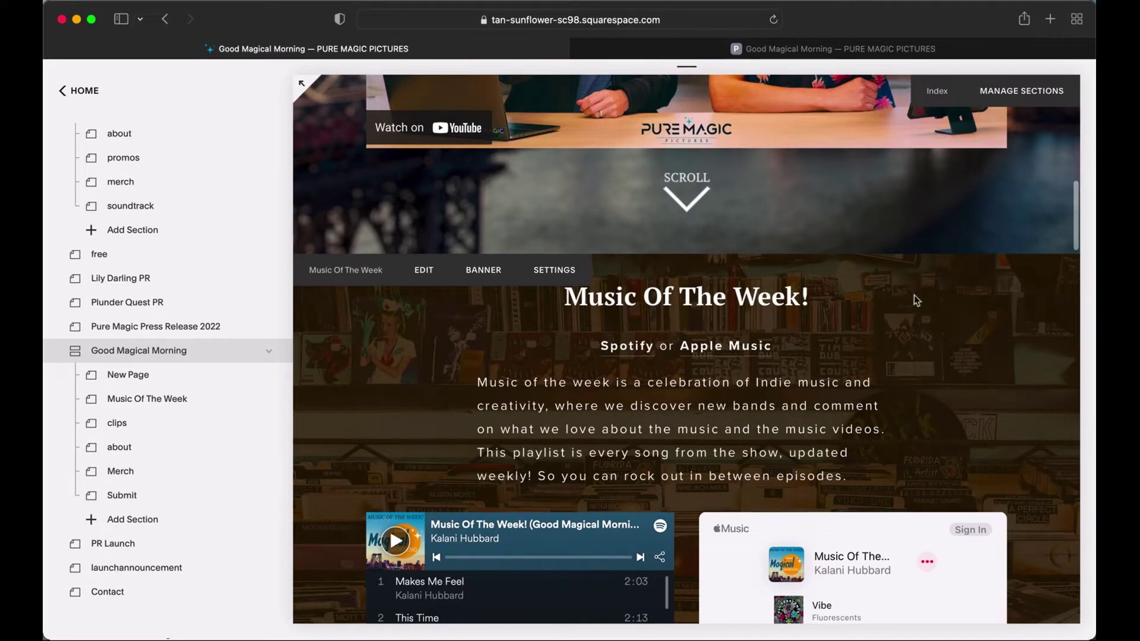
{"action": "scroll", "coordinate": [902, 355], "scroll_direction": "up", "scroll_amount": 15}
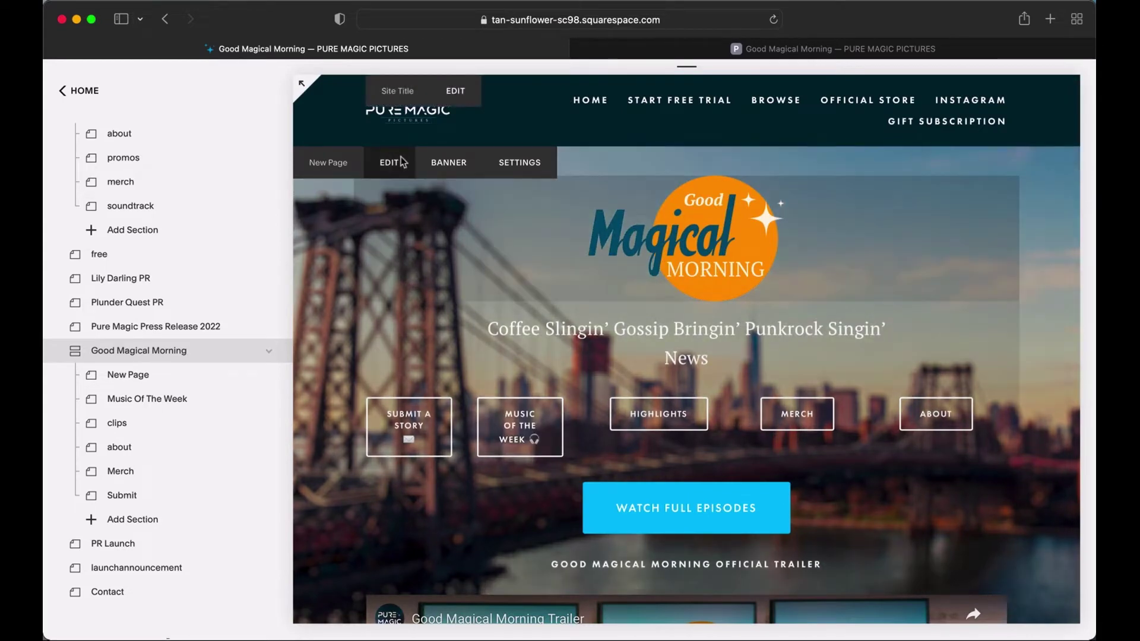
{"action": "left_click", "coordinate": [402, 162]}
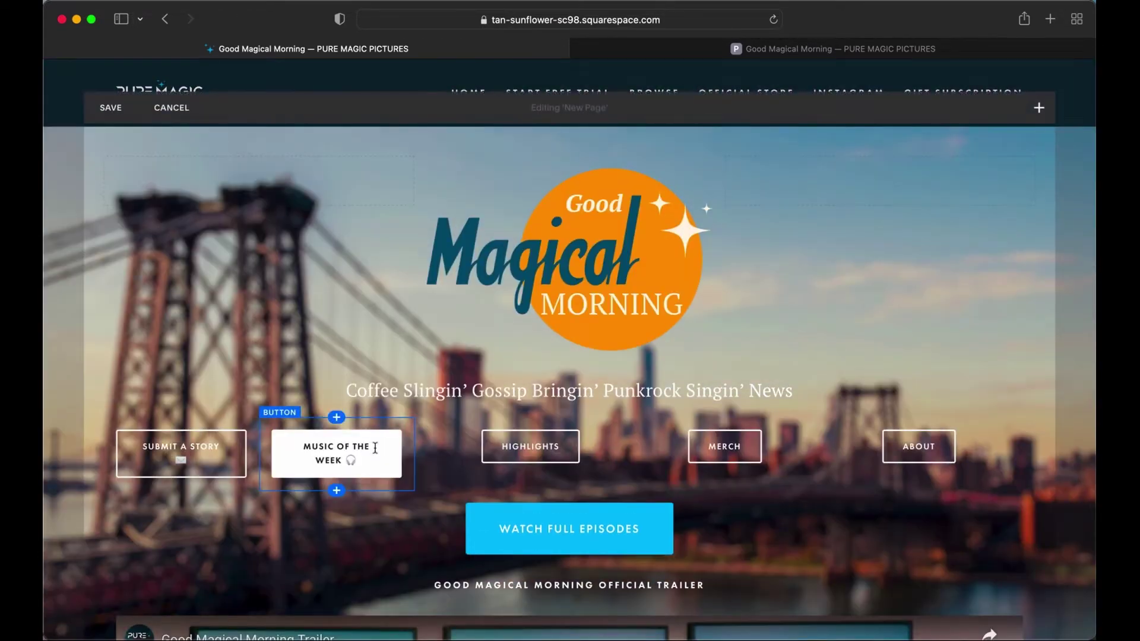
{"action": "left_click", "coordinate": [376, 454]}
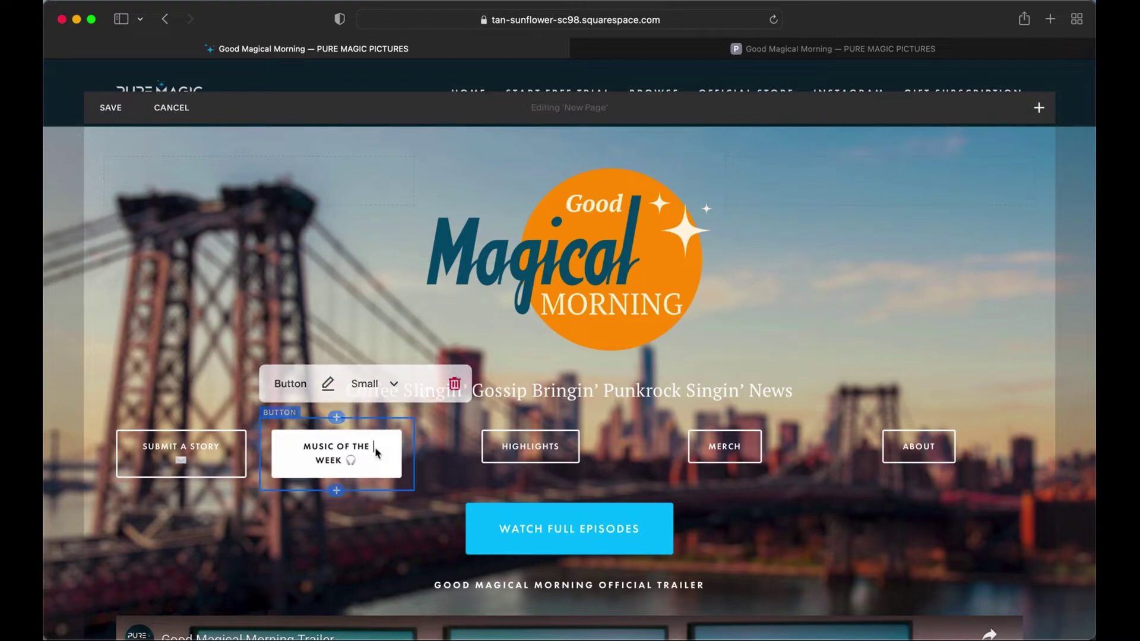
{"action": "left_click", "coordinate": [325, 384]}
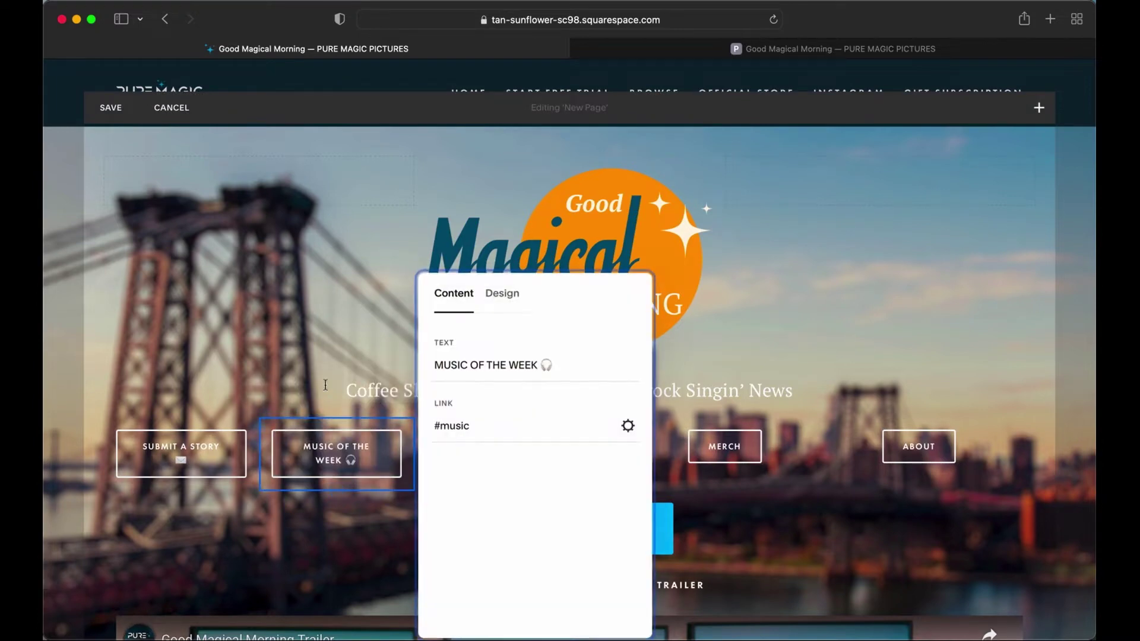
{"action": "left_click", "coordinate": [493, 425]}
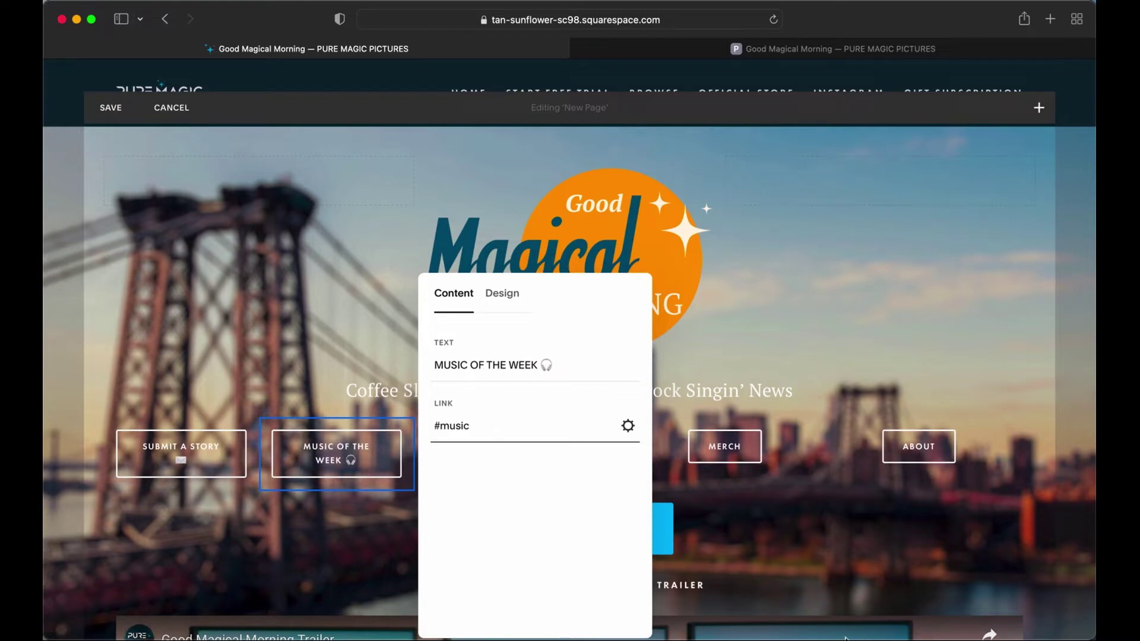
{"action": "left_click", "coordinate": [260, 241]}
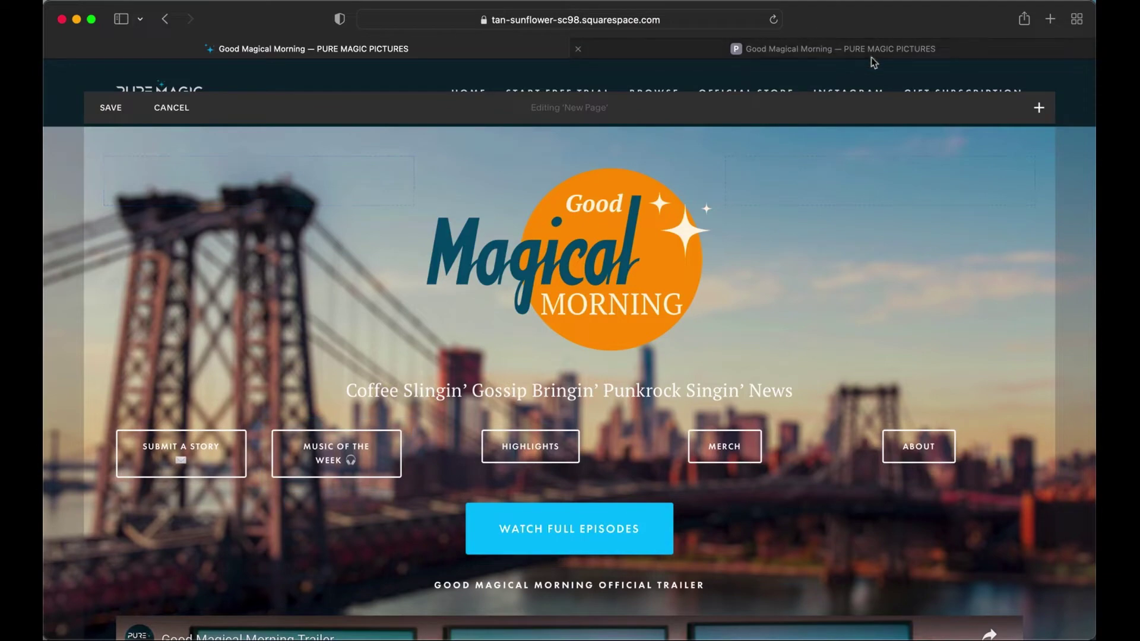
{"action": "left_click", "coordinate": [980, 49]}
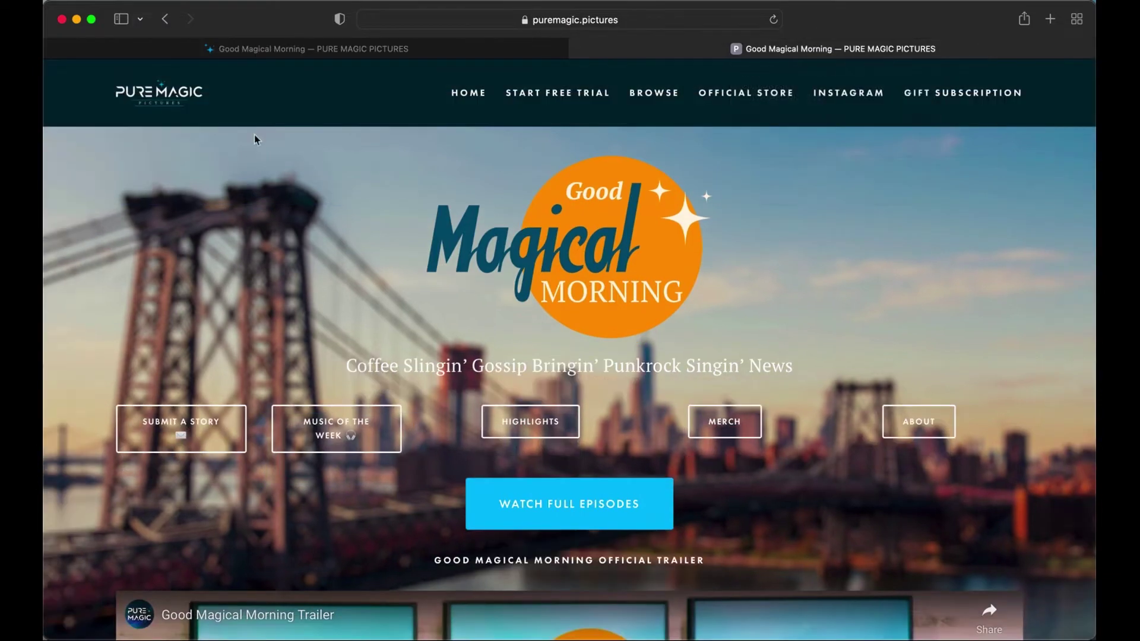
On the live site, test the Music of the Week and Submit a Story jump links
{"action": "left_click", "coordinate": [387, 430]}
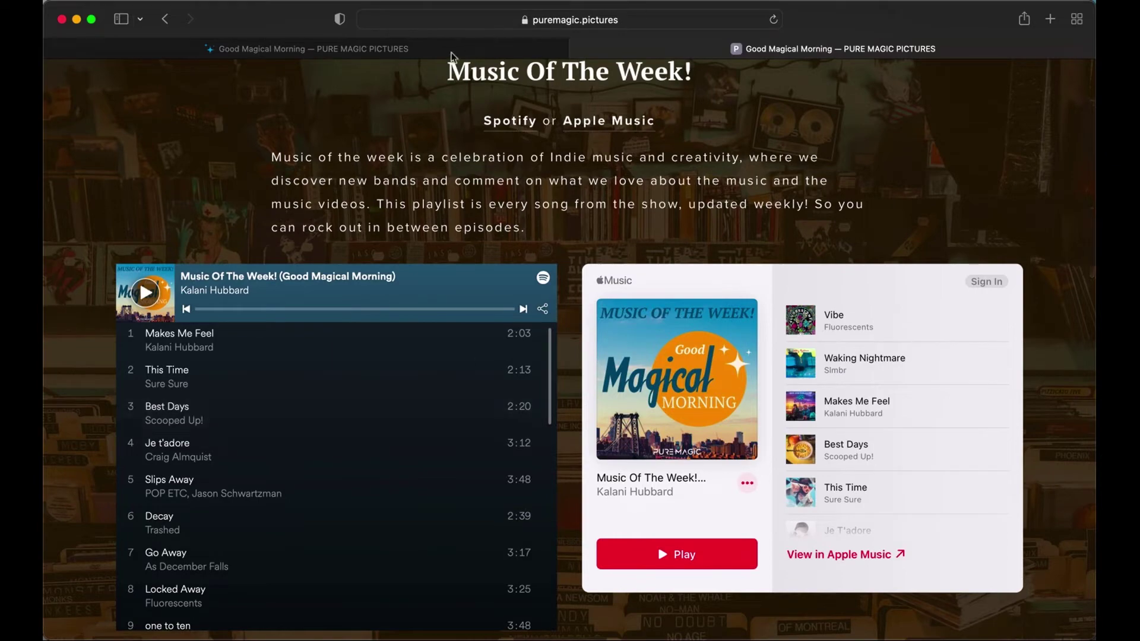
{"action": "left_click_drag", "start_coordinate": [679, 85], "coordinate": [437, 76]}
{"action": "scroll", "coordinate": [579, 215], "scroll_direction": "up", "scroll_amount": 15}
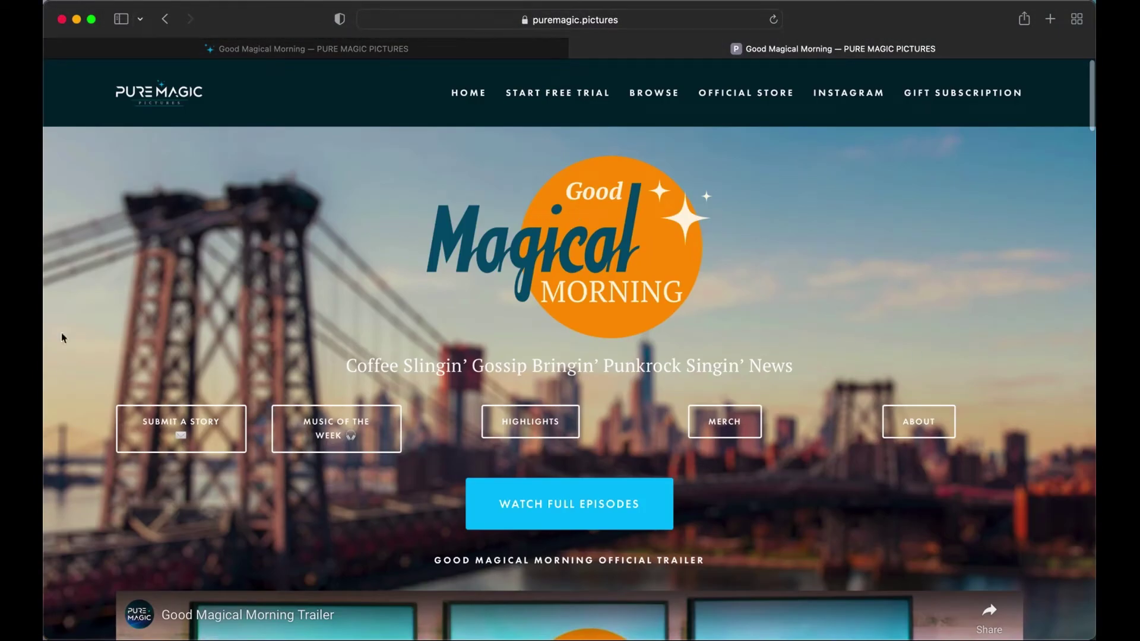
{"action": "left_click", "coordinate": [206, 430]}
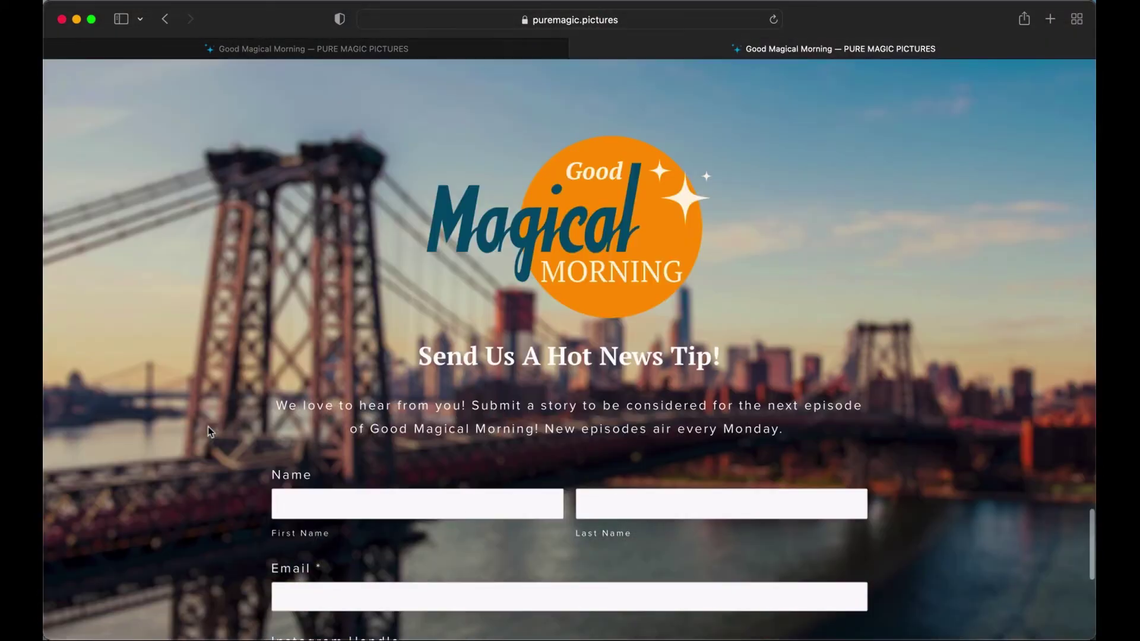
{"action": "scroll", "coordinate": [408, 345], "scroll_direction": "up", "scroll_amount": 20}
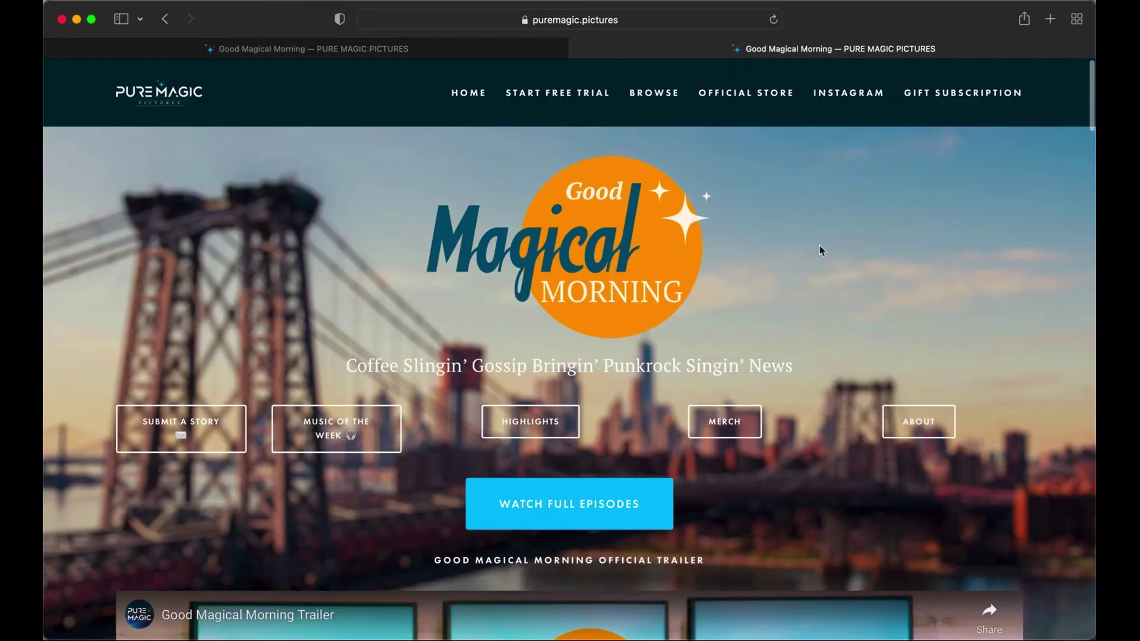
{"action": "left_click", "coordinate": [417, 54]}
Review the New Page's Music, Highlights and About The Show sections in the editor preview
{"action": "scroll", "coordinate": [853, 448], "scroll_direction": "down", "scroll_amount": 12}
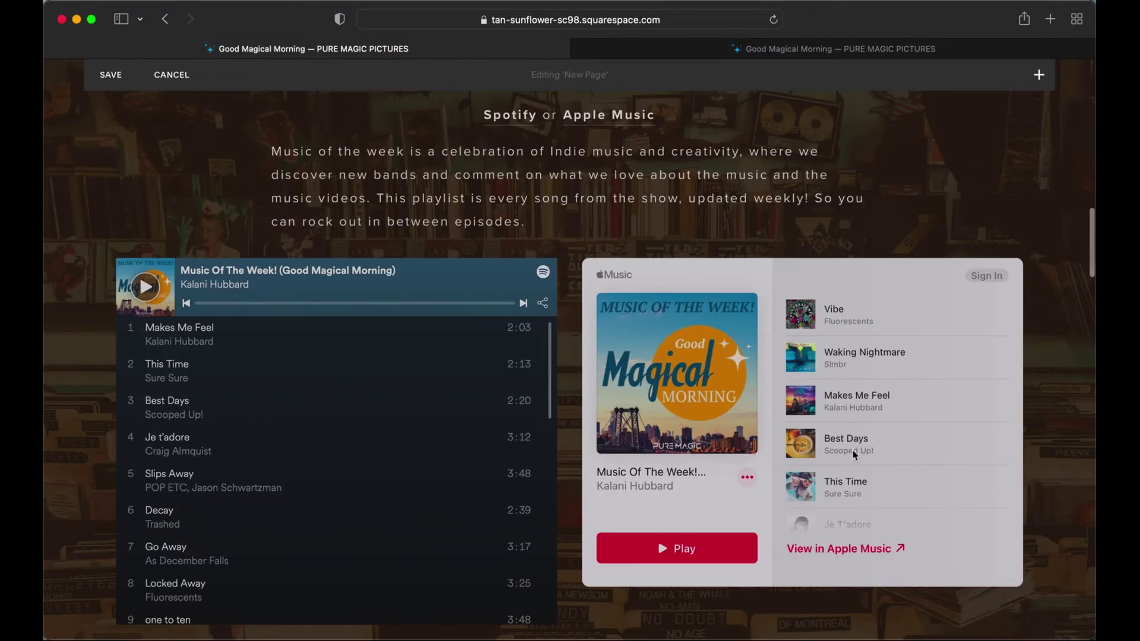
{"action": "scroll", "coordinate": [650, 389], "scroll_direction": "down", "scroll_amount": 10}
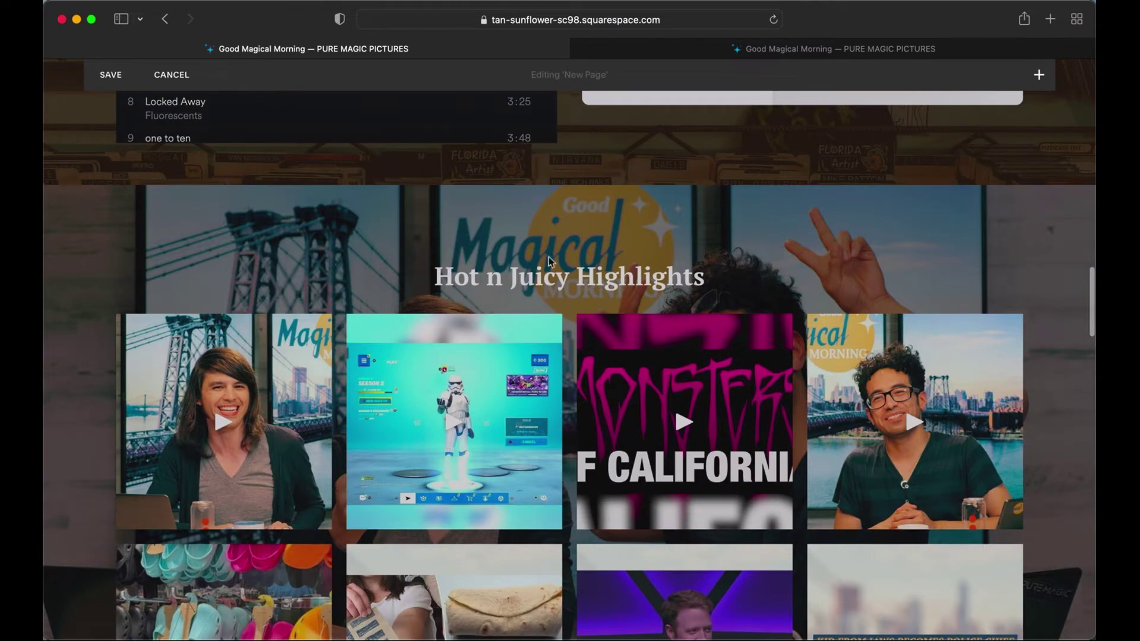
{"action": "scroll", "coordinate": [495, 356], "scroll_direction": "down", "scroll_amount": 10}
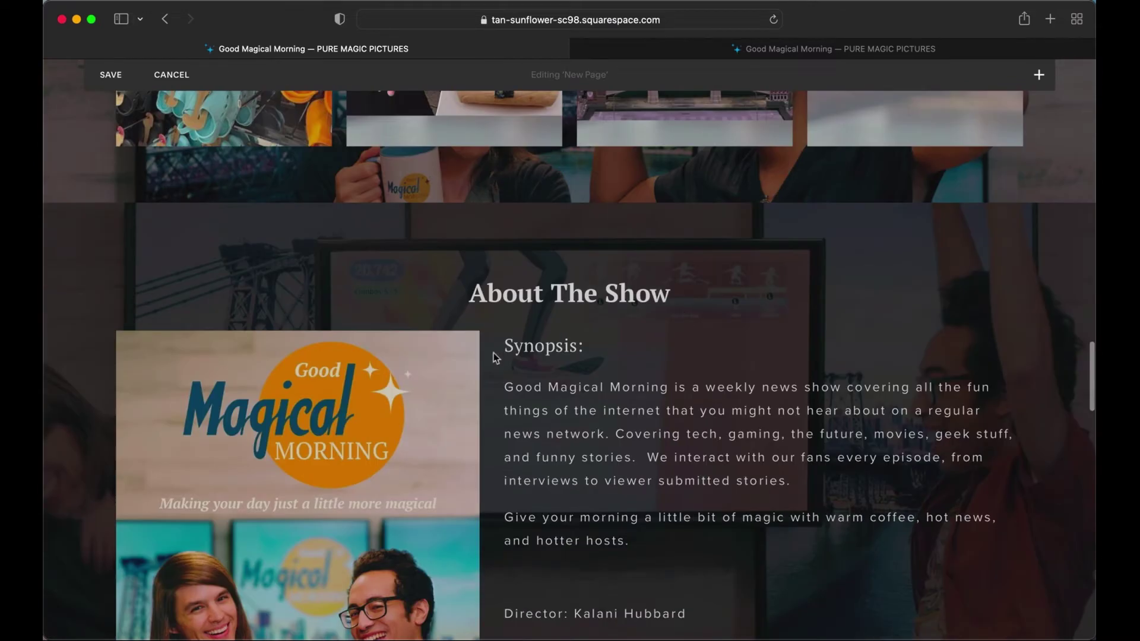
{"action": "scroll", "coordinate": [728, 293], "scroll_direction": "down", "scroll_amount": 6}
{"action": "scroll", "coordinate": [728, 296], "scroll_direction": "up", "scroll_amount": 8}
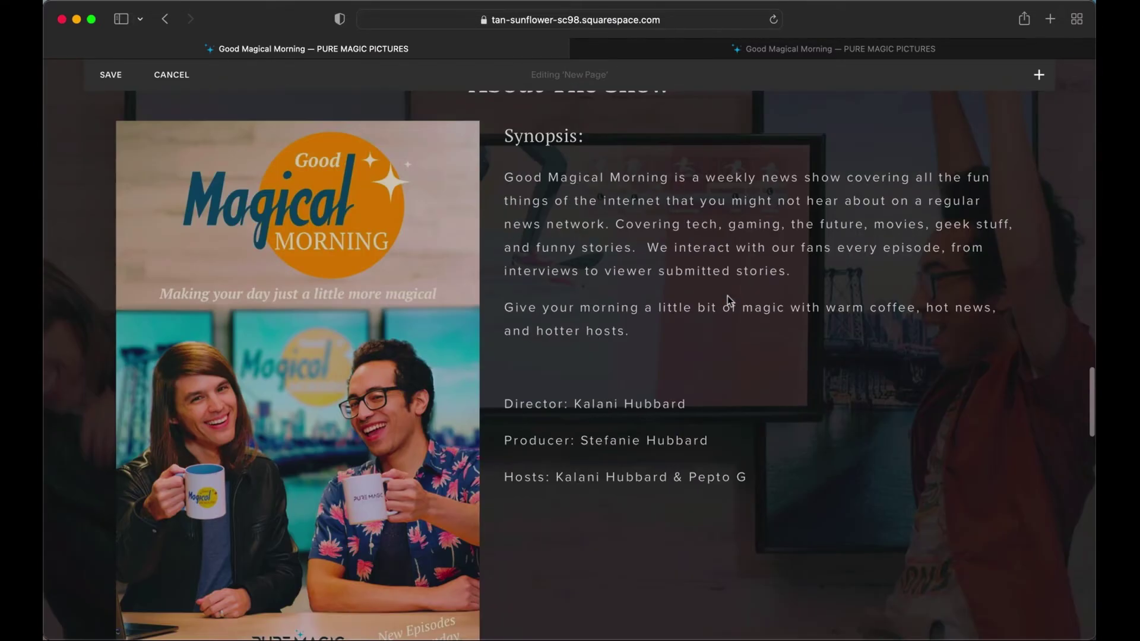
{"action": "scroll", "coordinate": [575, 380], "scroll_direction": "up", "scroll_amount": 15}
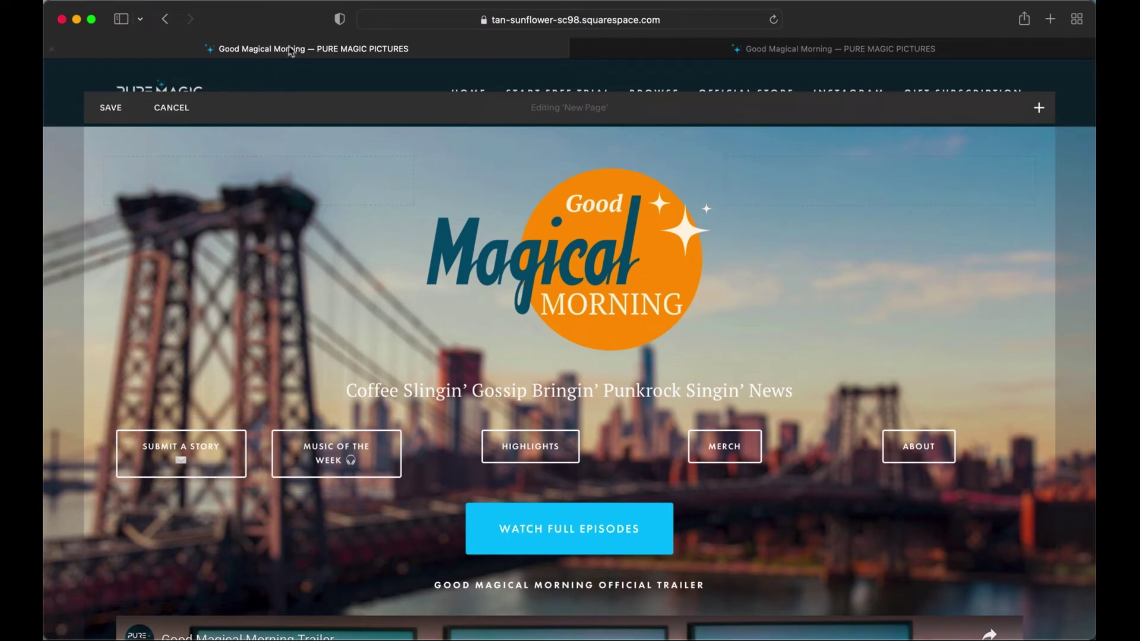
{"action": "left_click", "coordinate": [672, 48]}
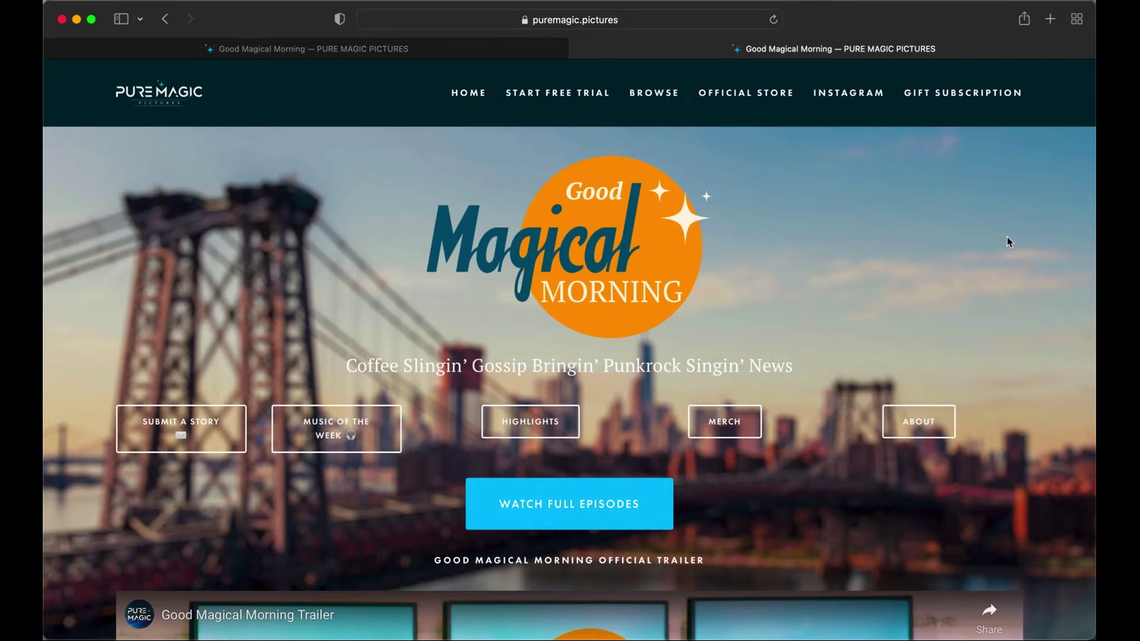
Play the Good Magical Morning official trailer in the live site's YouTube player
{"action": "scroll", "coordinate": [1007, 237], "scroll_direction": "down", "scroll_amount": 10}
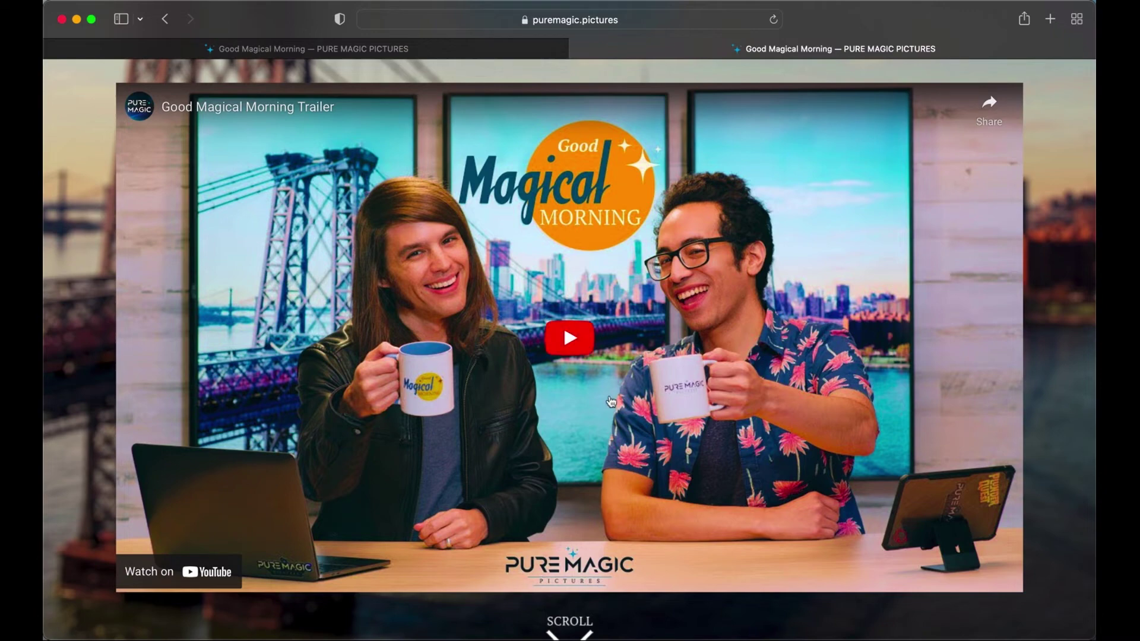
{"action": "left_click", "coordinate": [570, 339]}
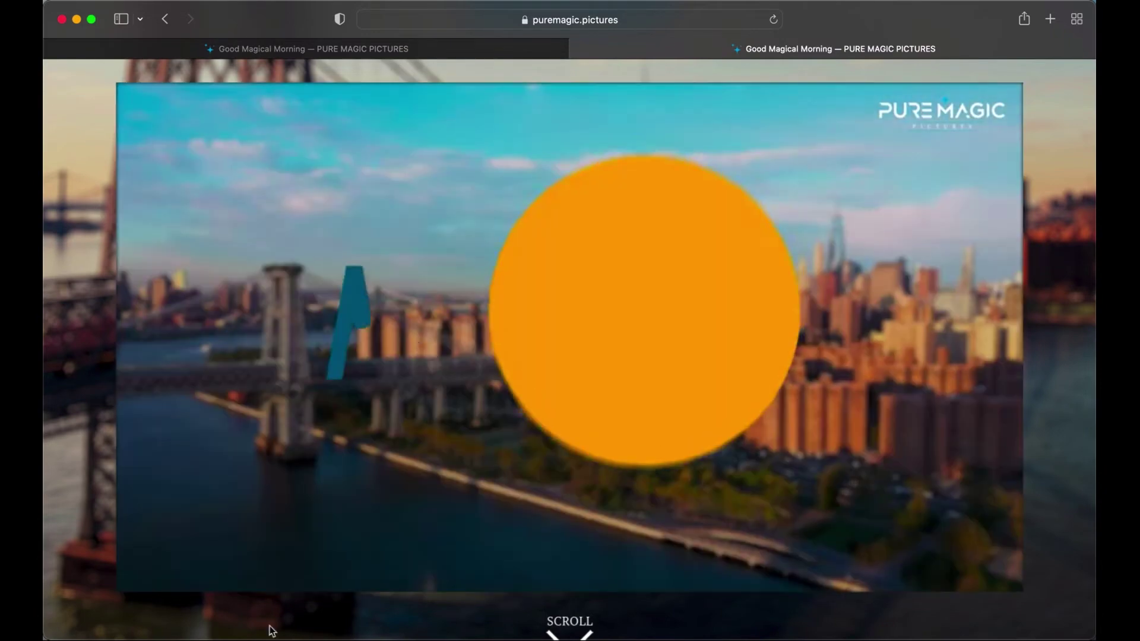